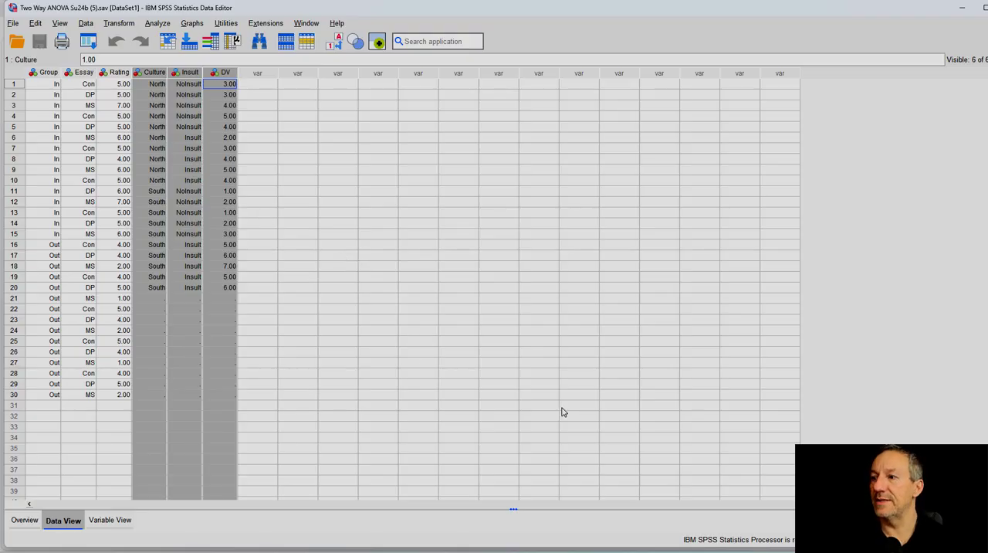
Step: Switch to the Statistical Tests for Final spreadsheet and examine the condition and essay data columns with their group labels
mouse_move(541, 550)
left_click(511, 508)
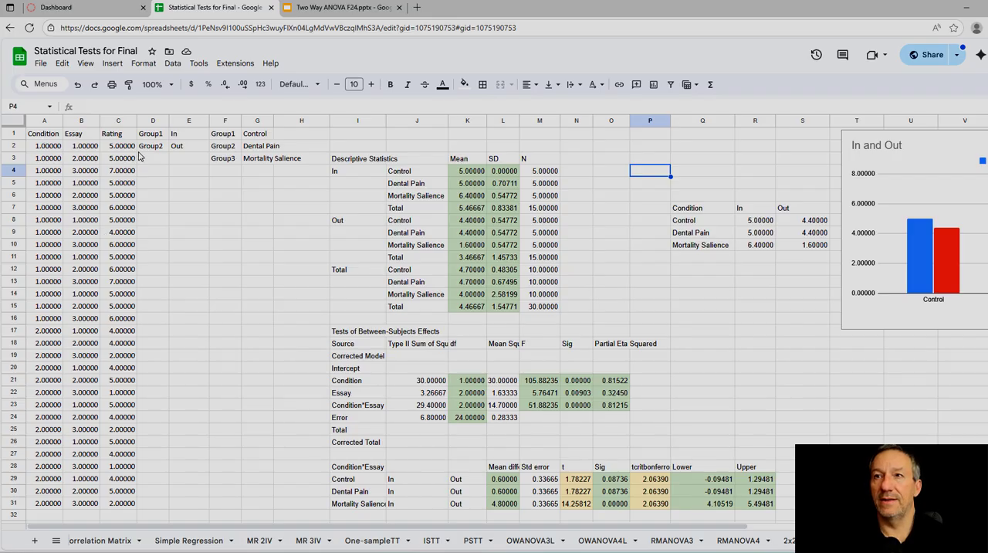
left_click_drag(147, 137, 253, 160)
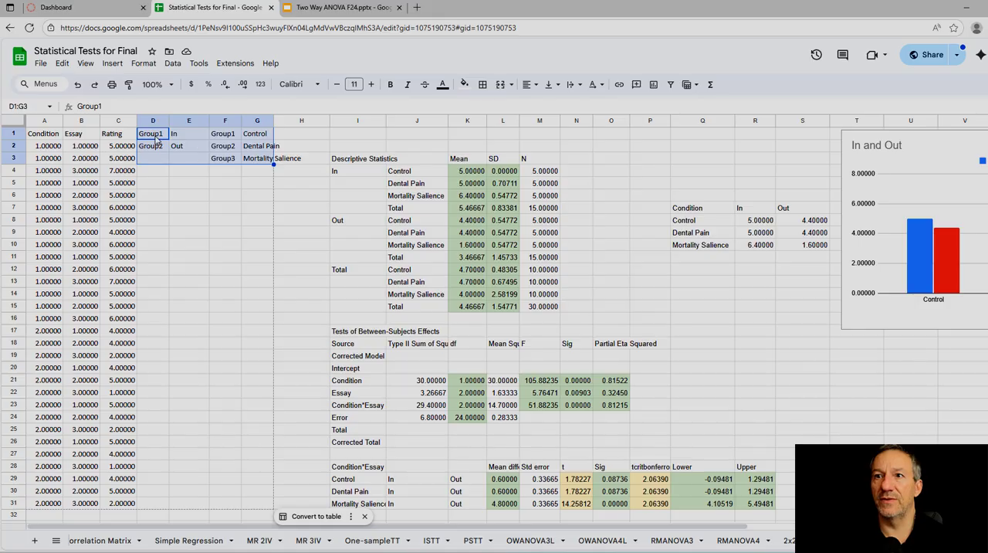
left_click(44, 121)
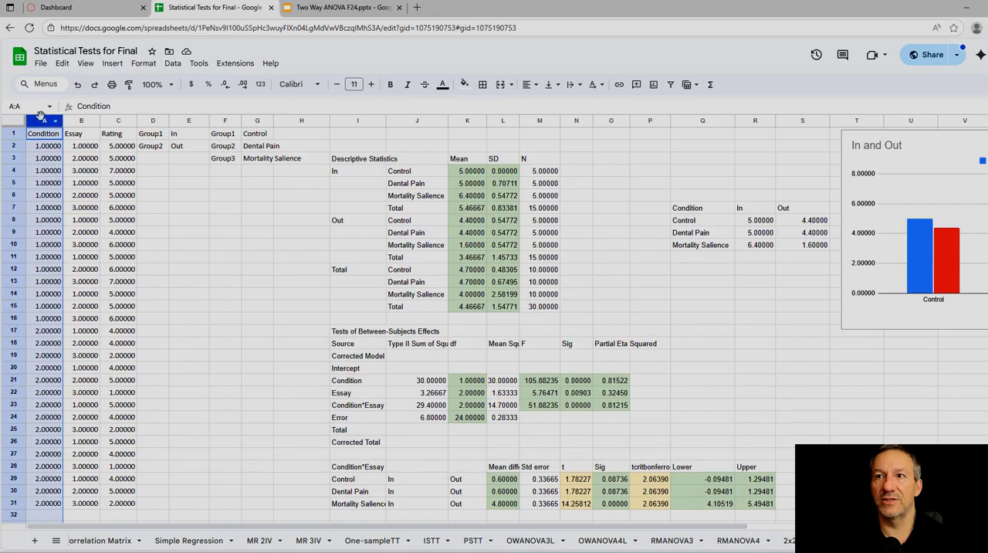
left_click(187, 136)
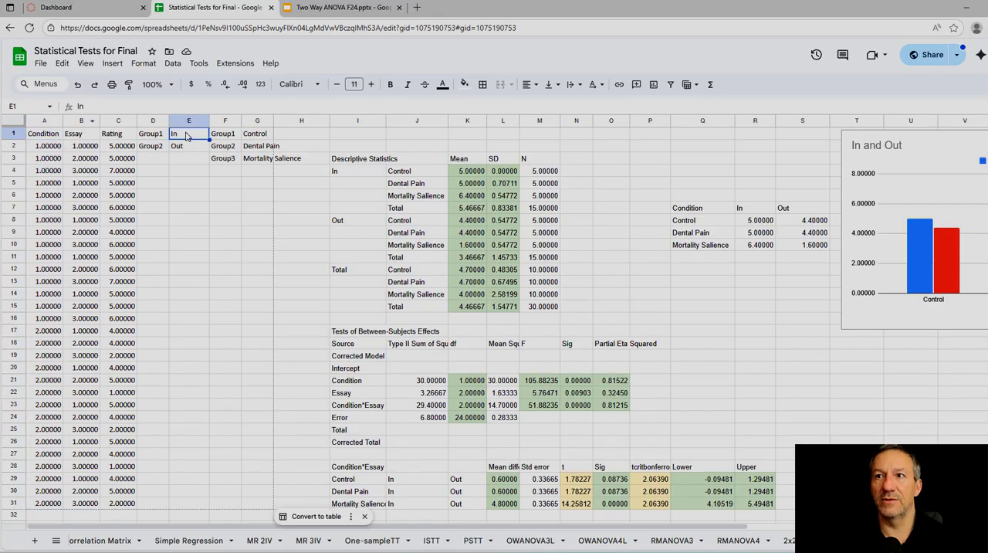
left_click(46, 121)
left_click(232, 137)
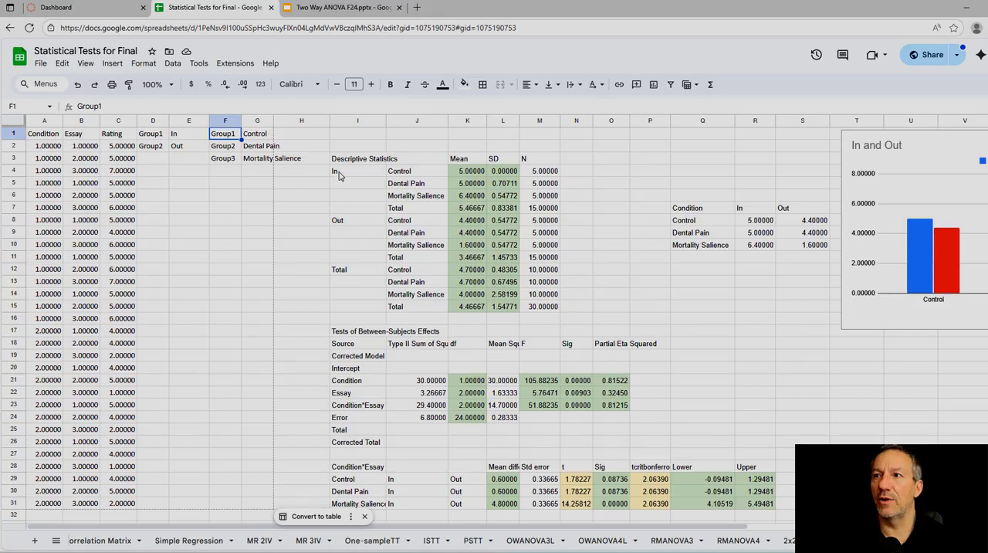
Step: Examine the 2x3 sheet's descriptive statistics, between-subjects effects, Condition*Essay comparisons and the means table beside the chart
left_click_drag(337, 172, 414, 305)
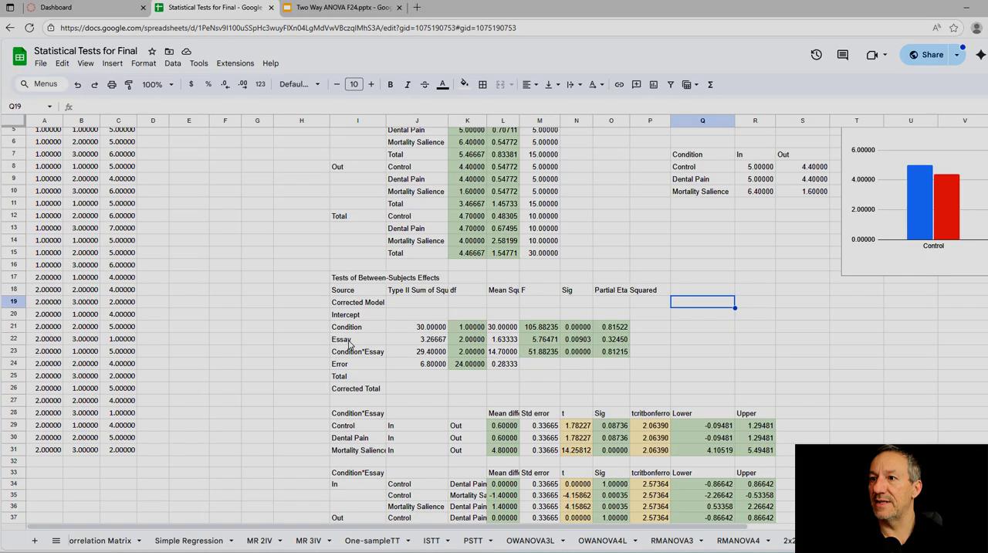
left_click(366, 330)
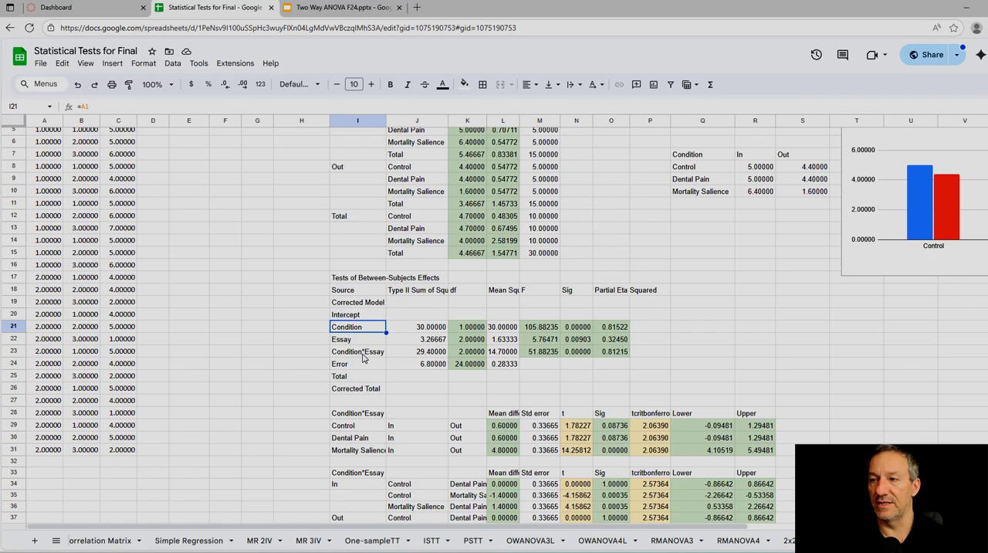
scroll(362, 323, "down", 3)
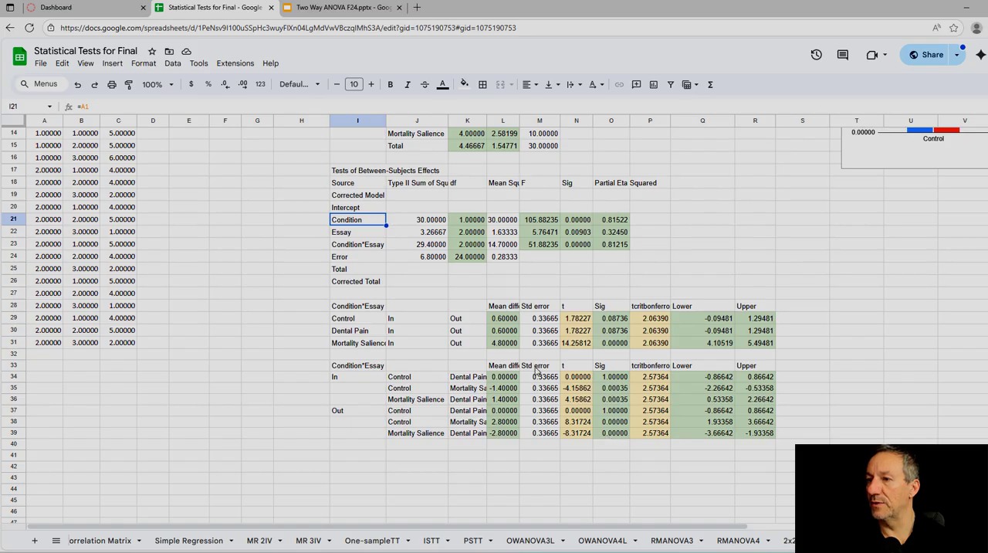
left_click_drag(375, 345, 746, 345)
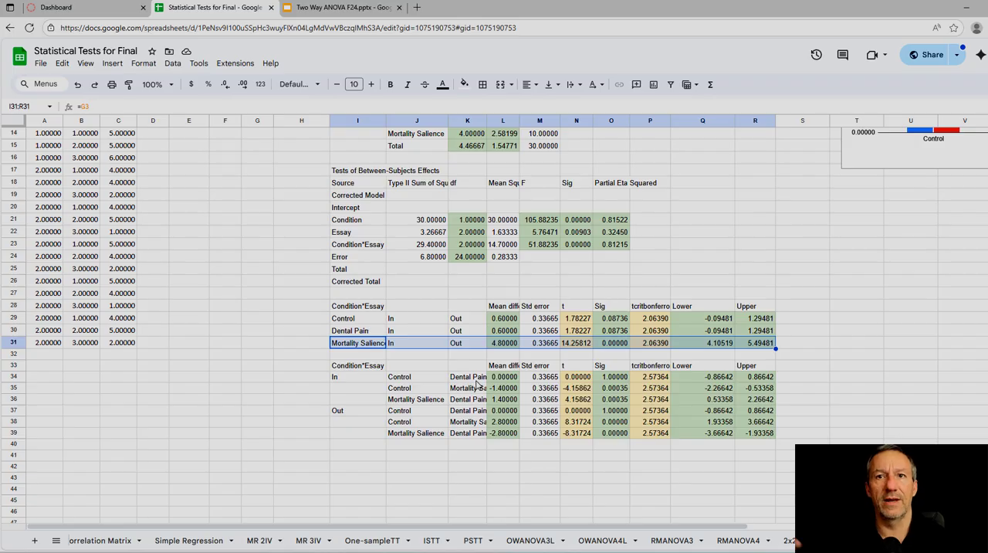
scroll(476, 384, "up", 4)
left_click_drag(709, 213, 786, 250)
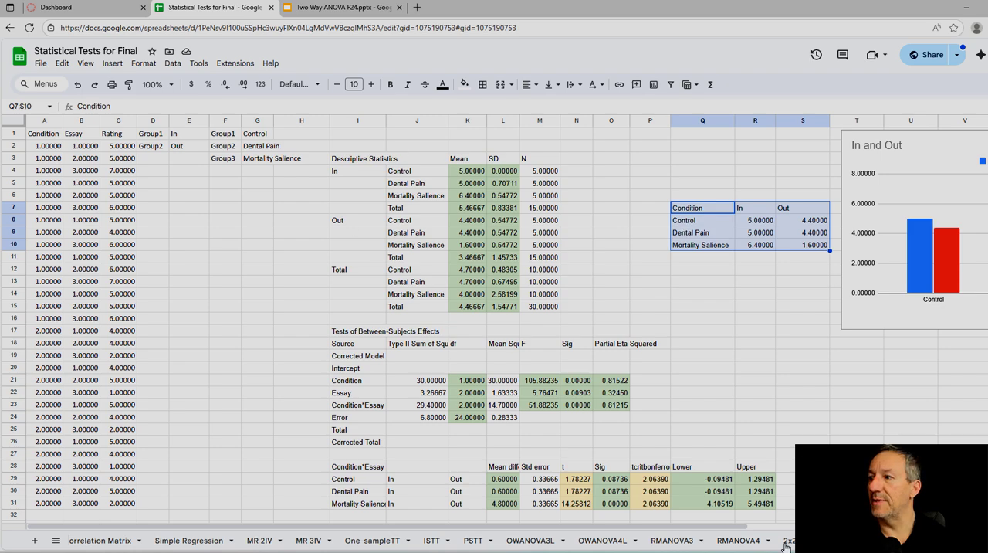
mouse_move(692, 526)
left_mouse_down()
mouse_move(891, 528)
mouse_move(679, 530)
left_mouse_up()
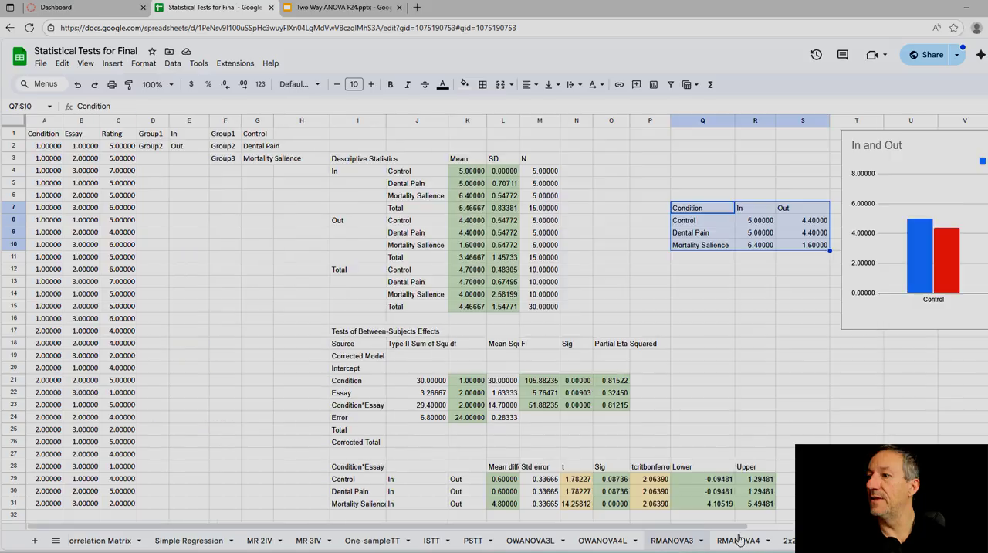
left_click(911, 540)
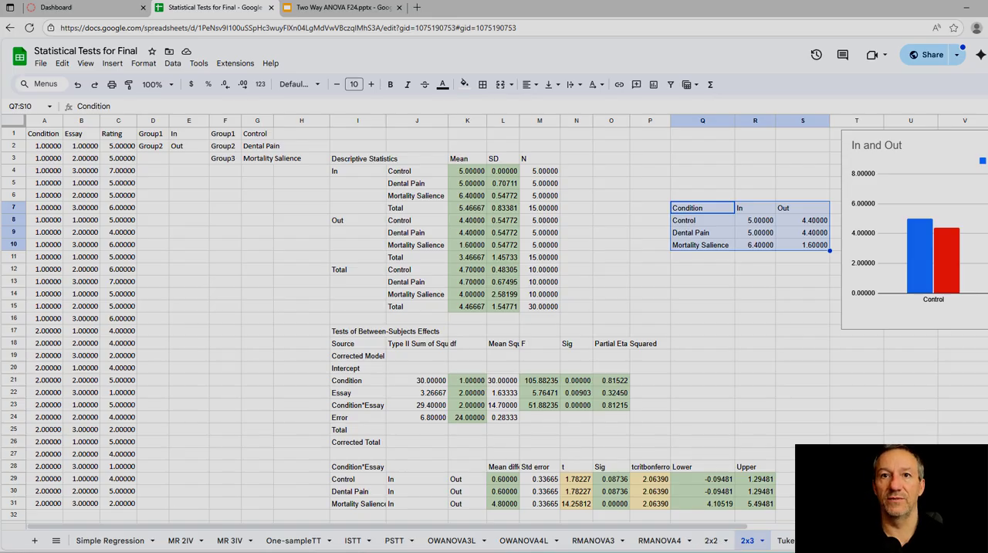
Step: Switch back to SPSS Statistics and start a Univariate general linear model with all previous settings reset
key("alt+Tab")
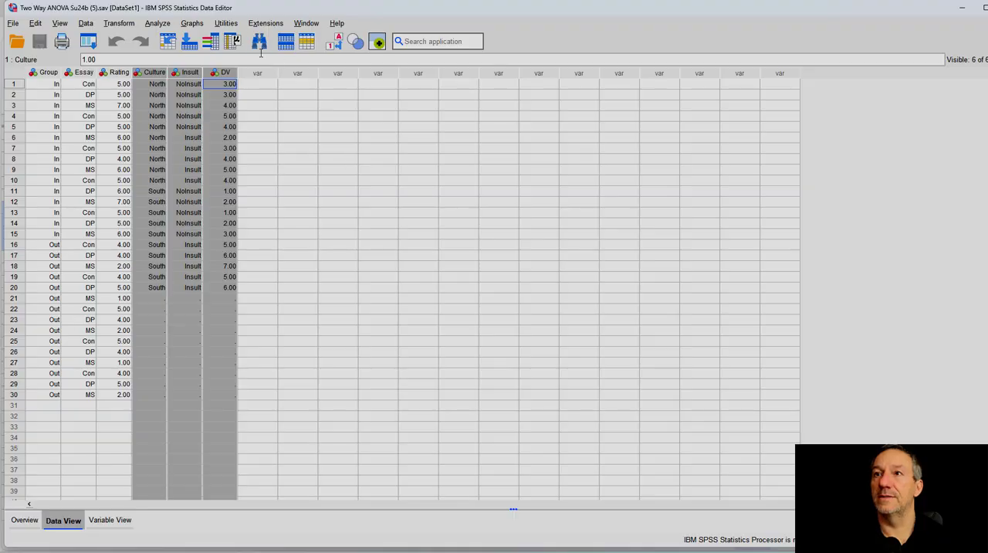
left_click(157, 24)
mouse_move(226, 136)
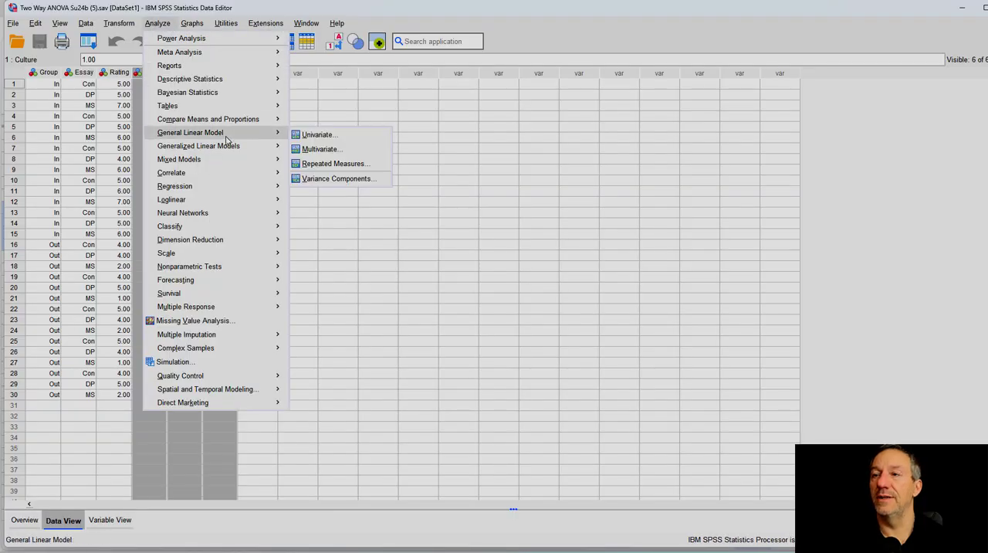
left_click(318, 135)
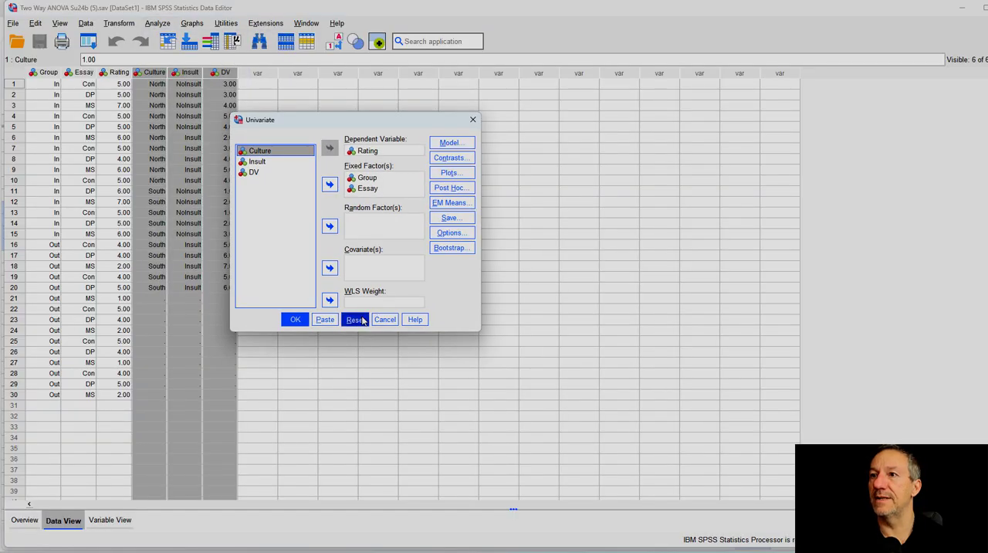
left_click(355, 319)
Step: Assign DV as the dependent variable and Culture and Insult as the fixed factors
left_click(274, 204)
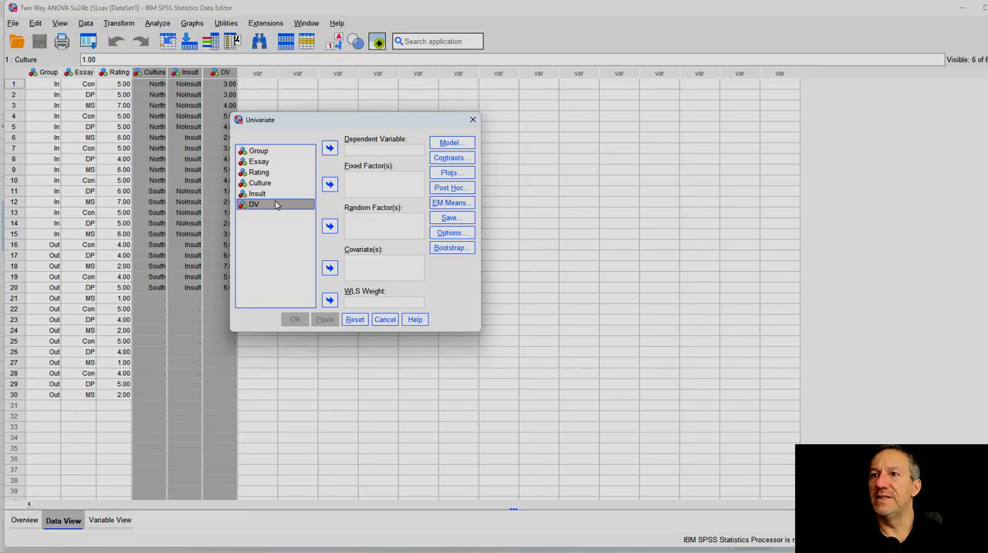
left_click(330, 148)
left_click(270, 185)
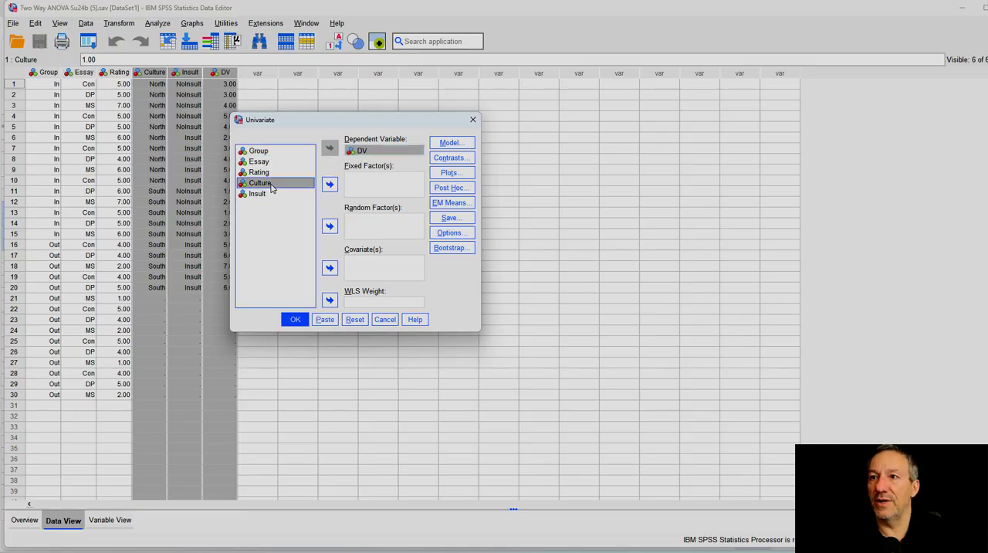
left_click(267, 193, "shift")
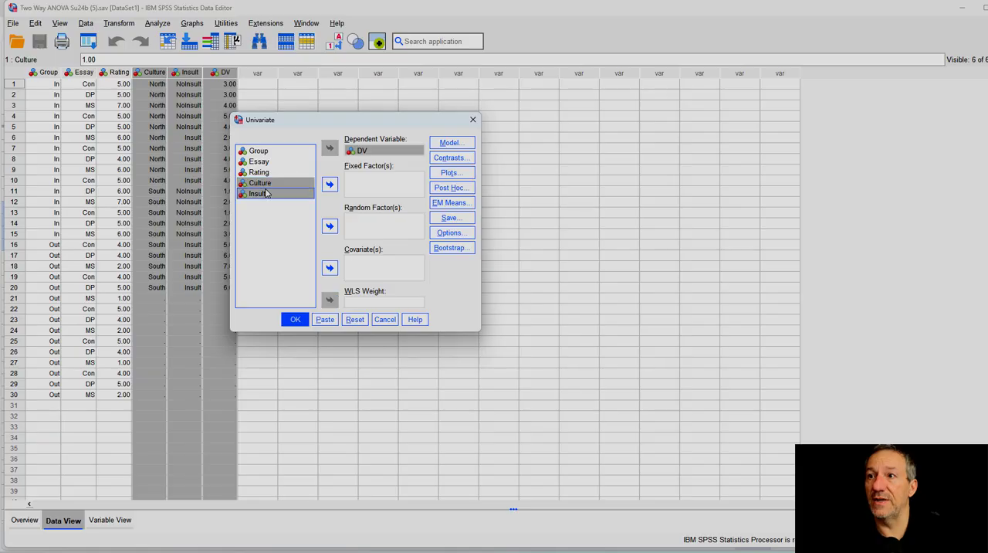
left_click(330, 185)
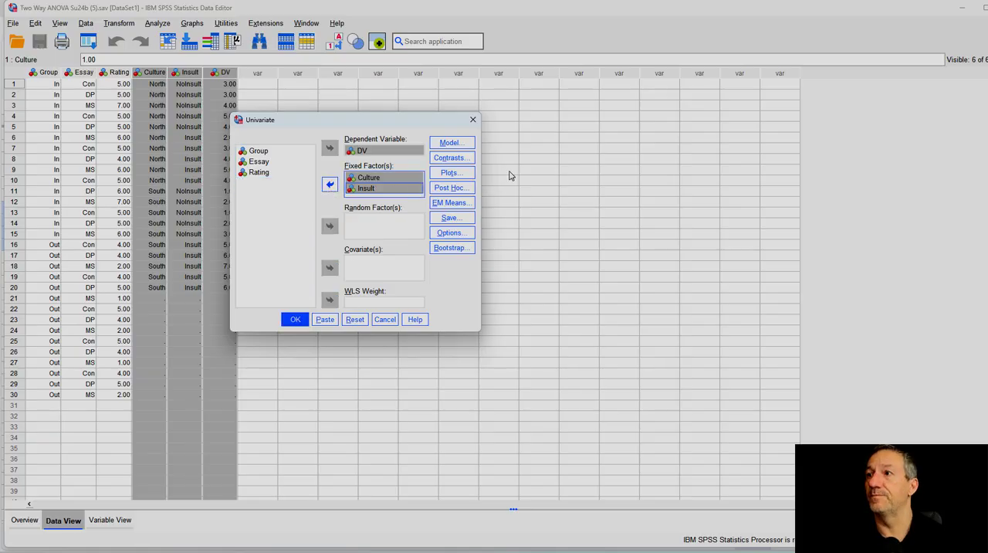
Step: Add separate profile plots for Culture and for Insult, each as the horizontal axis
left_click(451, 172)
left_click(347, 151)
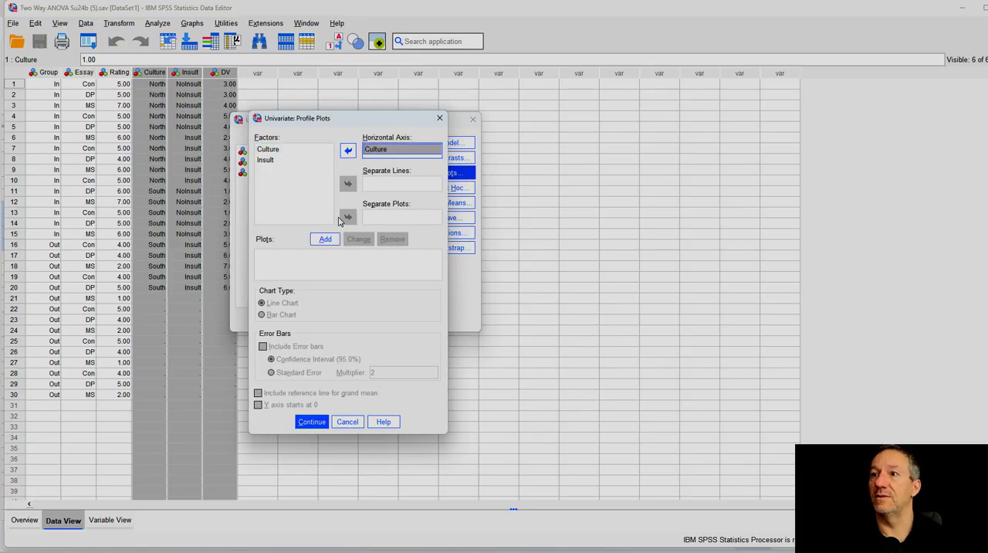
left_click(325, 239)
left_click(293, 160)
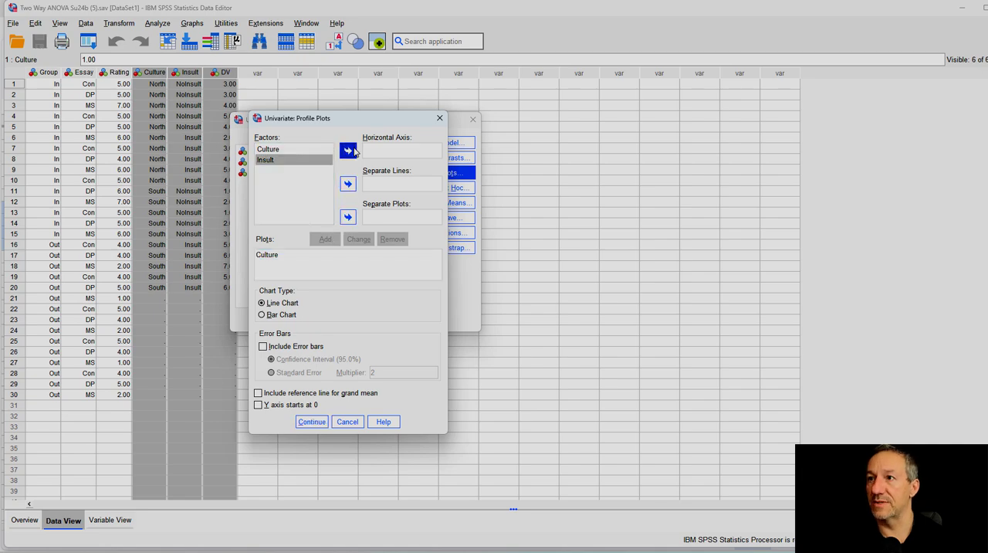
left_click(348, 151)
left_click(325, 239)
Step: Add a Culture*Insult profile plot with Culture on the horizontal axis and Insult as separate lines
left_click(283, 149)
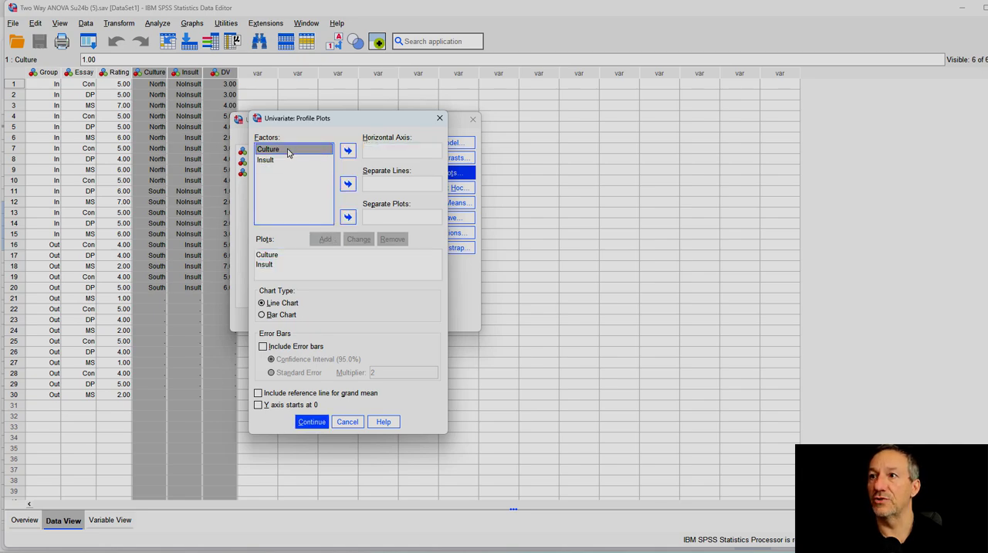
left_click(348, 151)
left_click(277, 160)
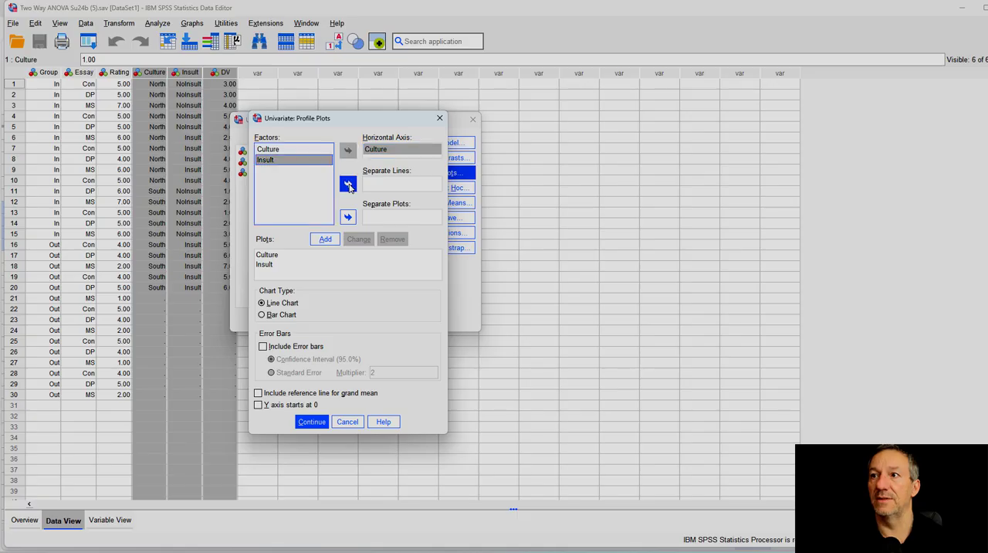
left_click(348, 183)
left_click(325, 239)
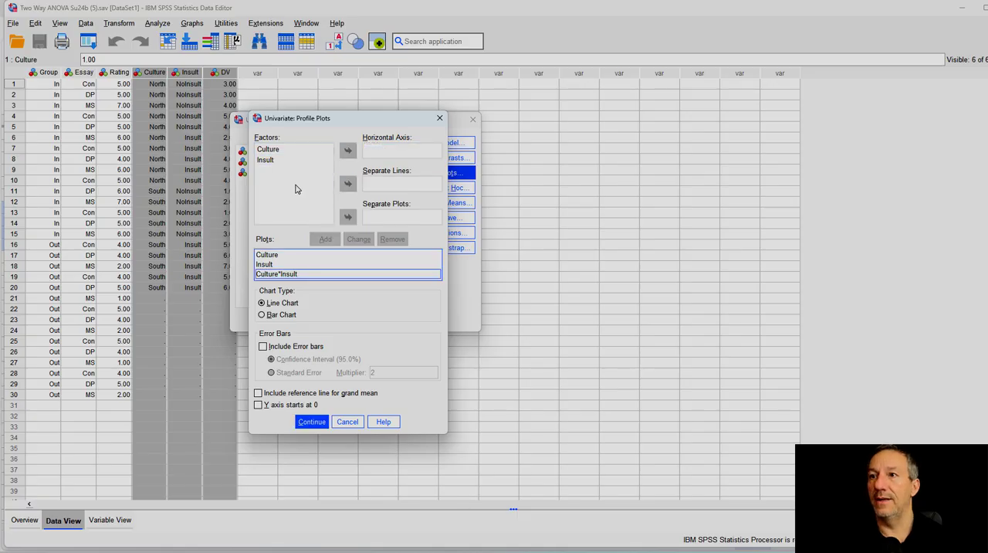
Step: Add a profile plot with Insult on the horizontal axis and Culture as separate lines, and include error bars in the plots
left_click(271, 160)
left_click(347, 151)
left_click(287, 150)
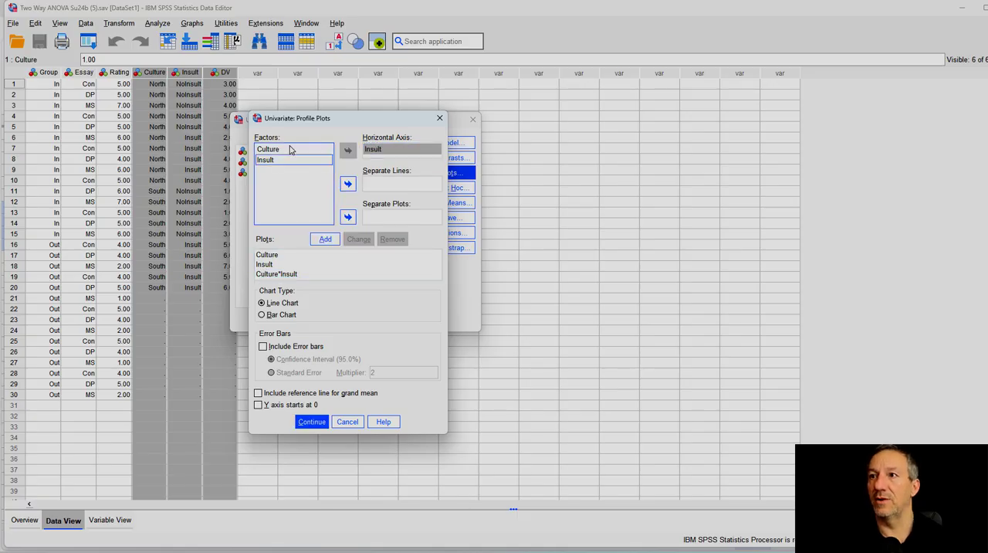
left_click(348, 183)
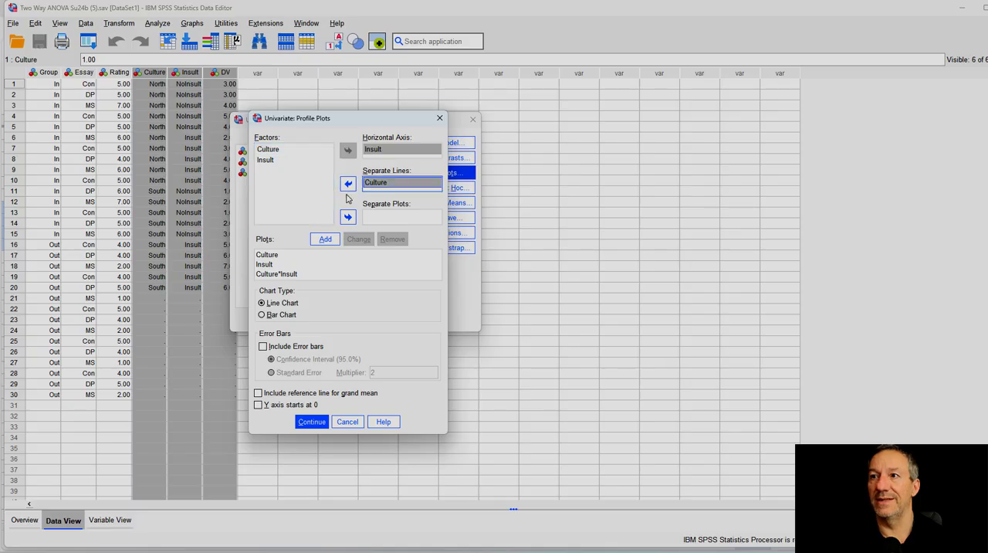
left_click(325, 238)
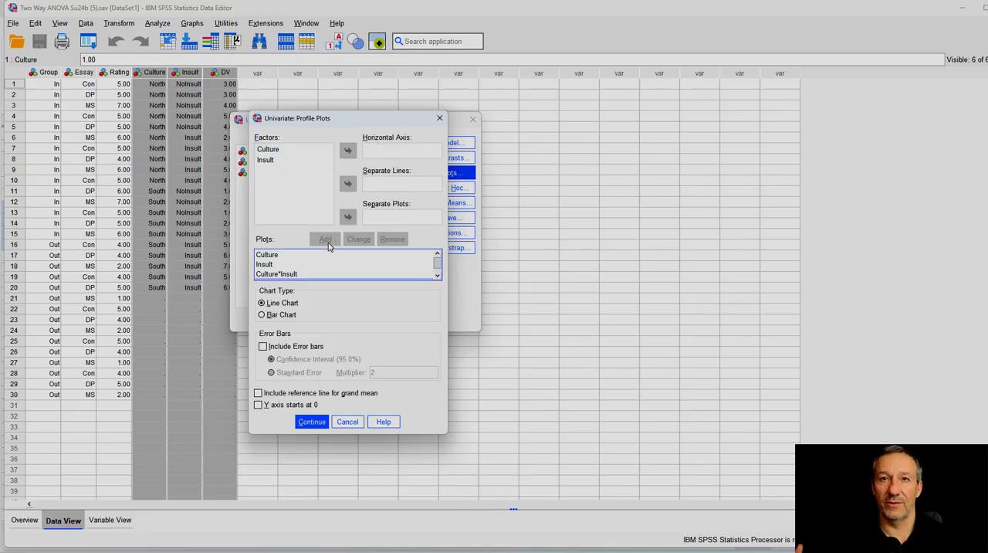
left_click(263, 346)
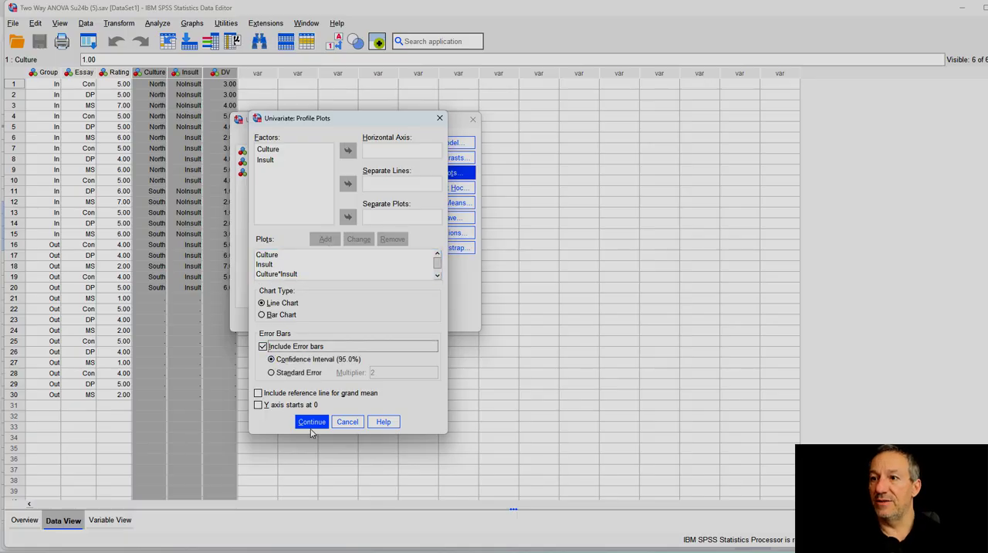
left_click(311, 423)
Step: Set the estimated marginal means to display for Culture, Insult and Culture*Insult
left_click(456, 202)
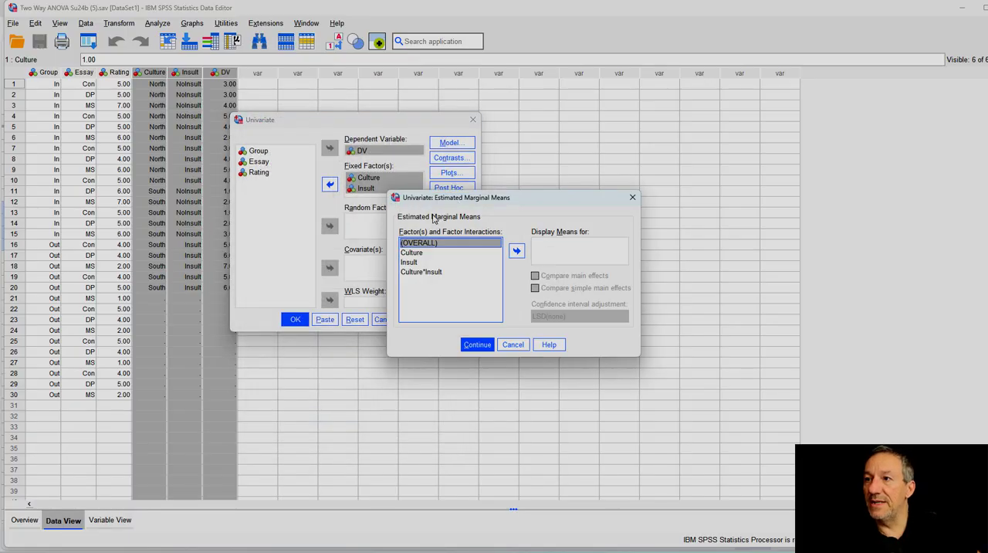
left_click(416, 253)
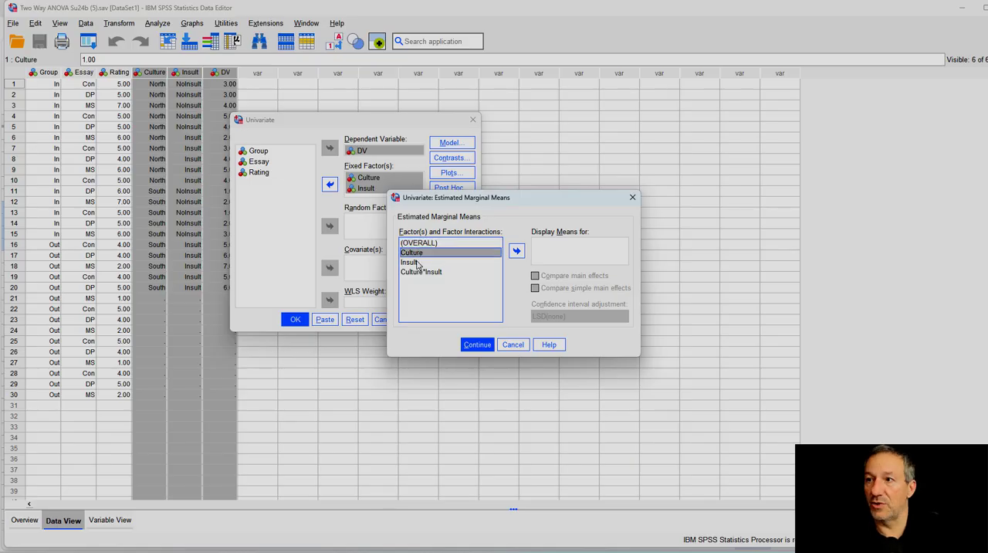
left_click(417, 262, "shift")
left_click(430, 273, "shift")
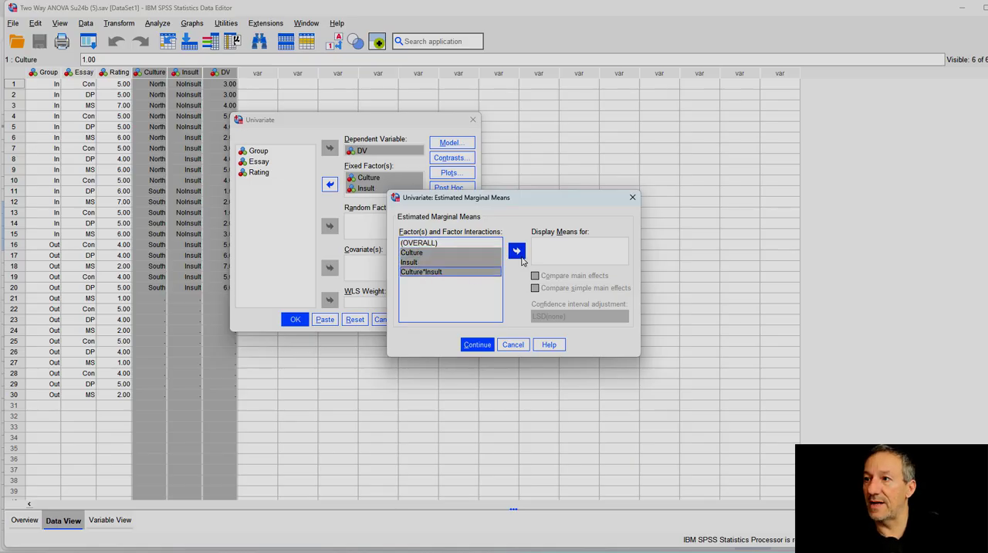
left_click(517, 251)
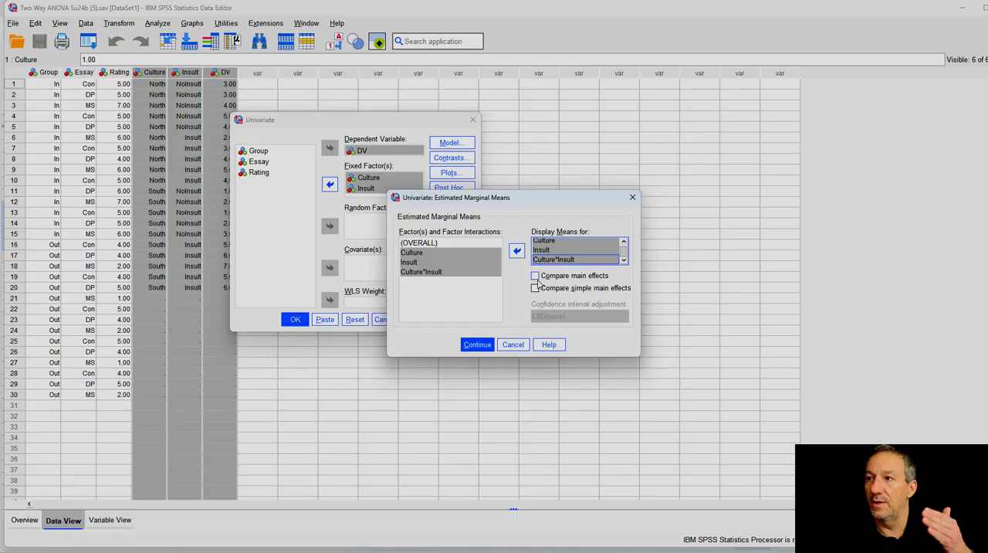
Step: Enable comparison of main effects and simple main effects with the Bonferroni confidence interval adjustment
left_click(535, 276)
left_click(535, 288)
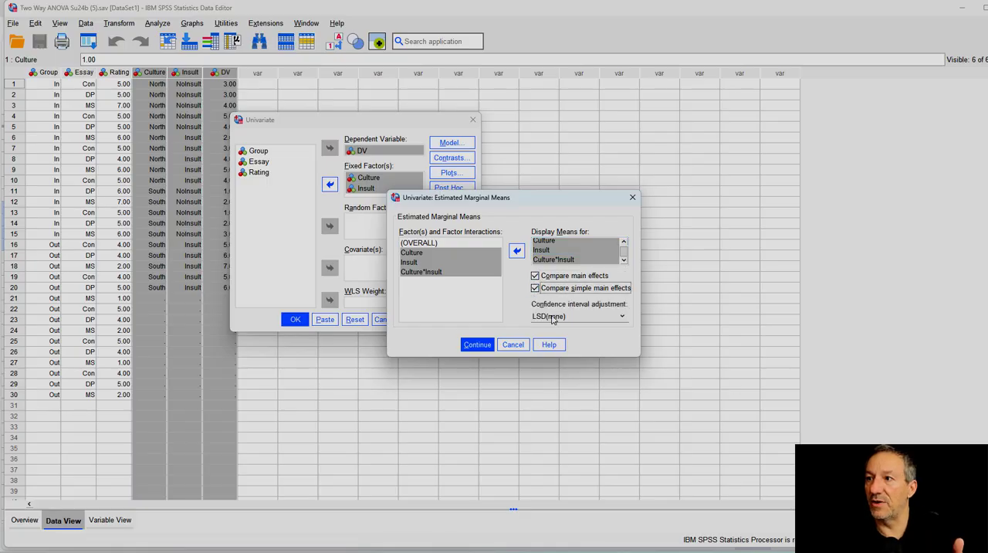
left_click(579, 316)
left_click(552, 336)
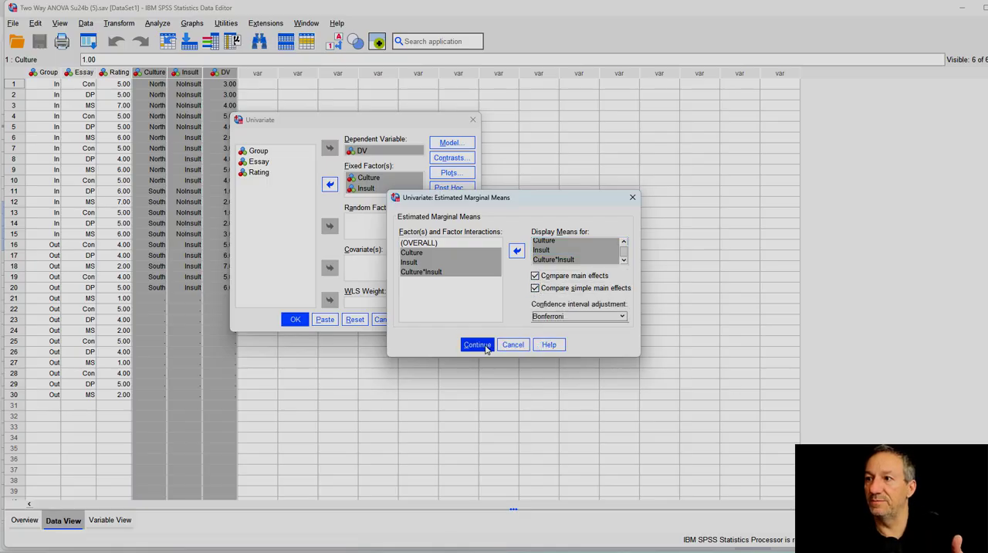
left_click(477, 344)
Step: Add descriptive statistics and estimates of effect size to the options and run the univariate analysis
left_click(452, 230)
left_click(442, 170)
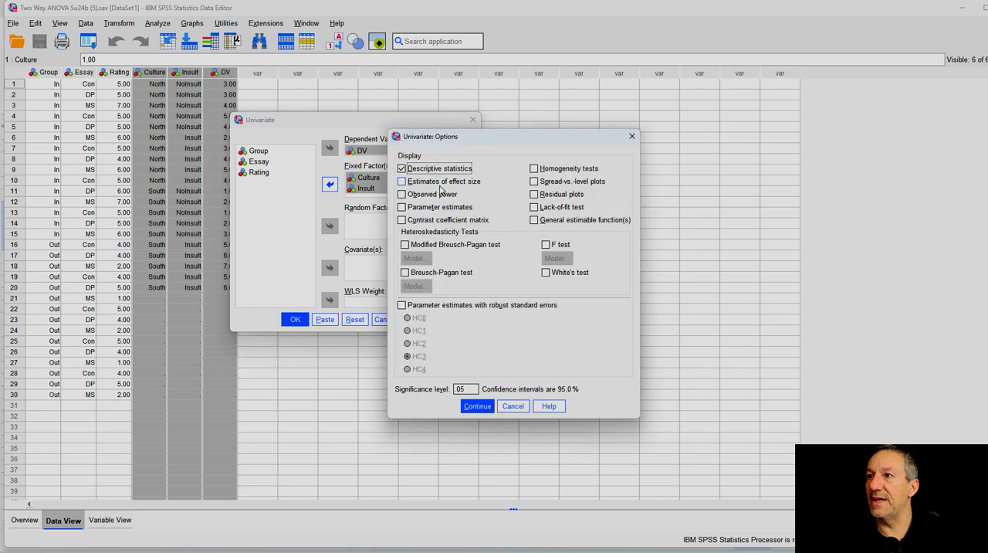
left_click(442, 184)
left_click(477, 407)
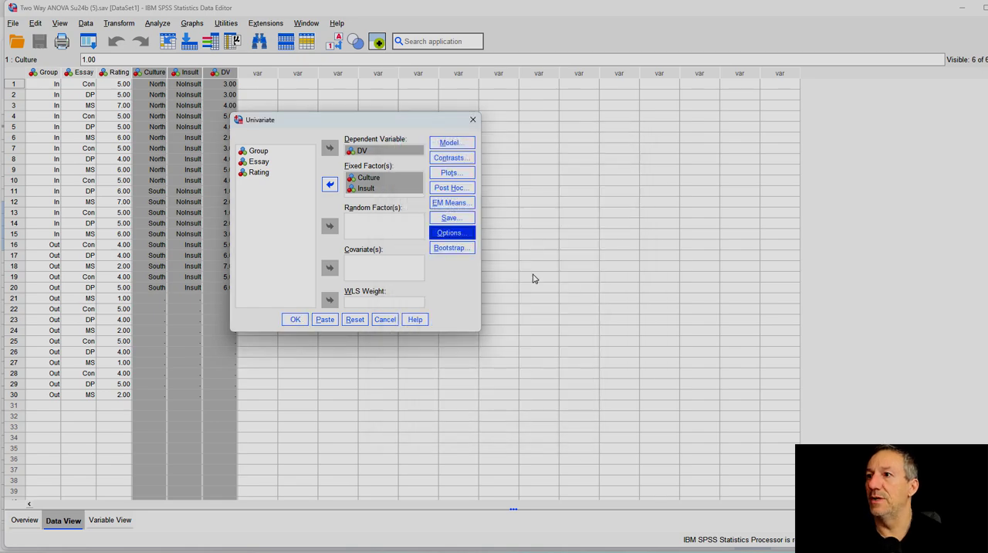
left_click(301, 320)
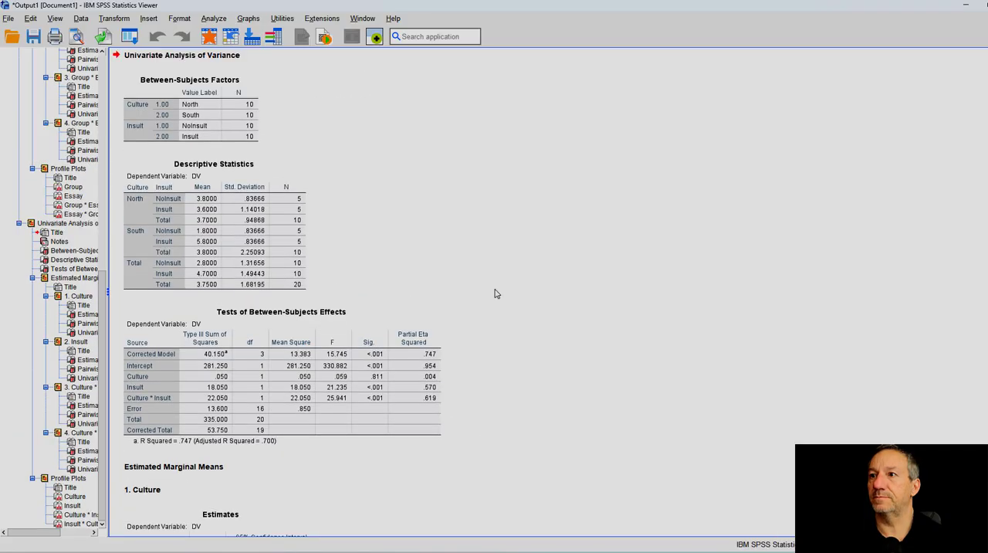
Step: Examine the pairwise comparisons and the profile plots for Culture, Insult and both versions of their interaction in the output
scroll(645, 266, "down", 15)
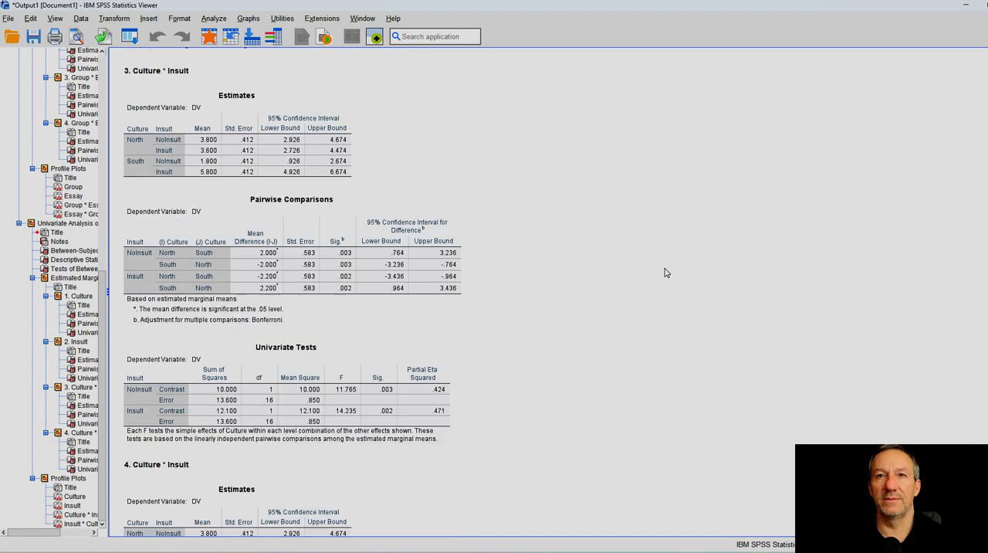
scroll(667, 273, "down", 10)
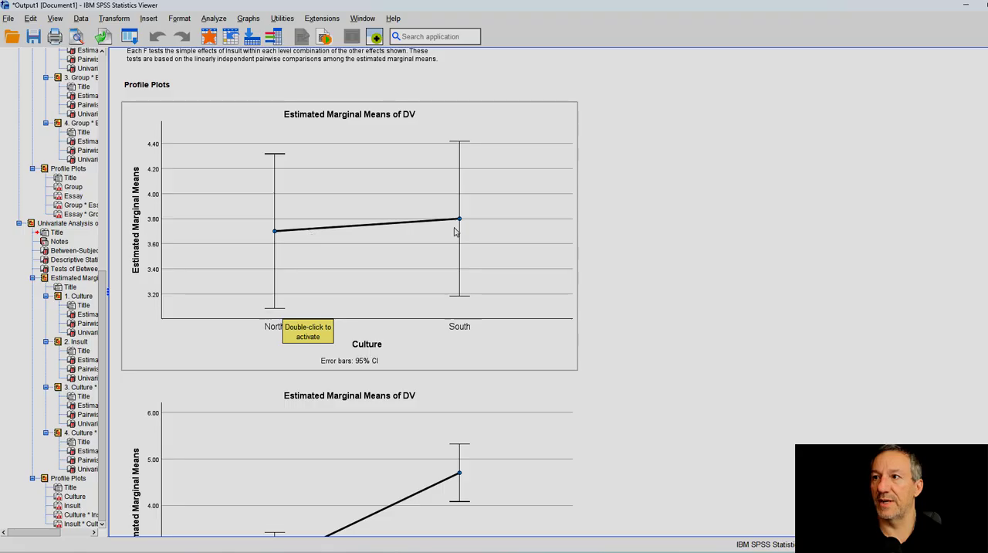
scroll(419, 411, "down", 5)
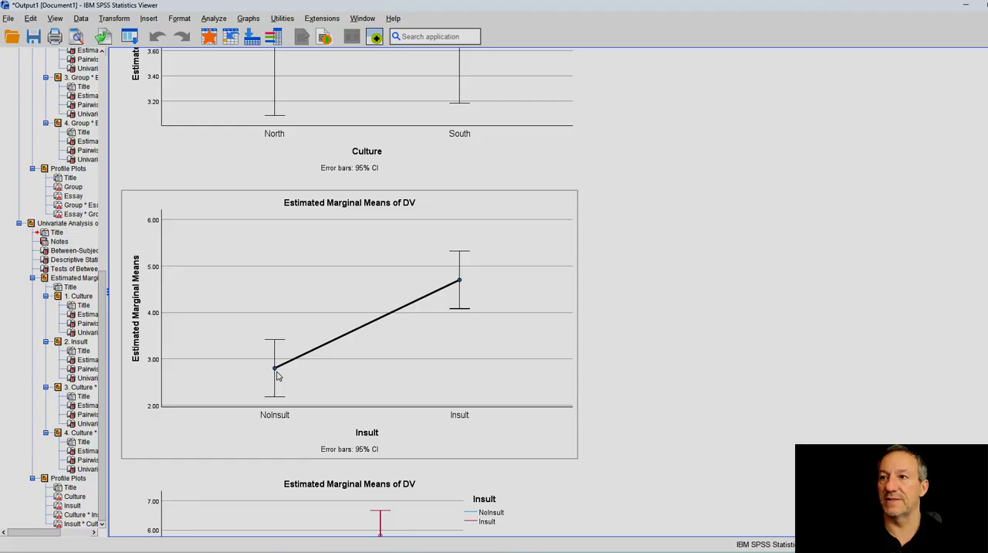
left_click(777, 297)
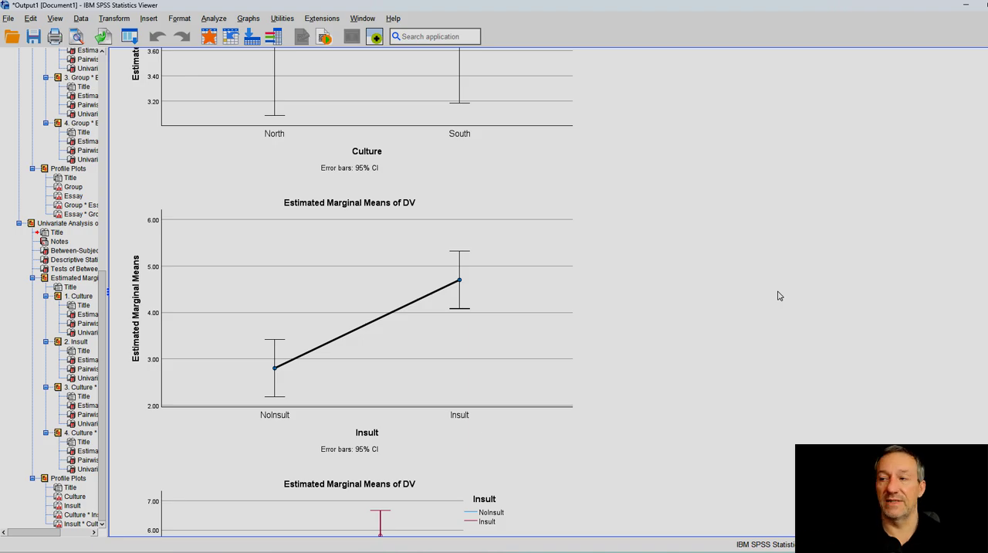
scroll(777, 296, "down", 5)
scroll(714, 297, "up", 2)
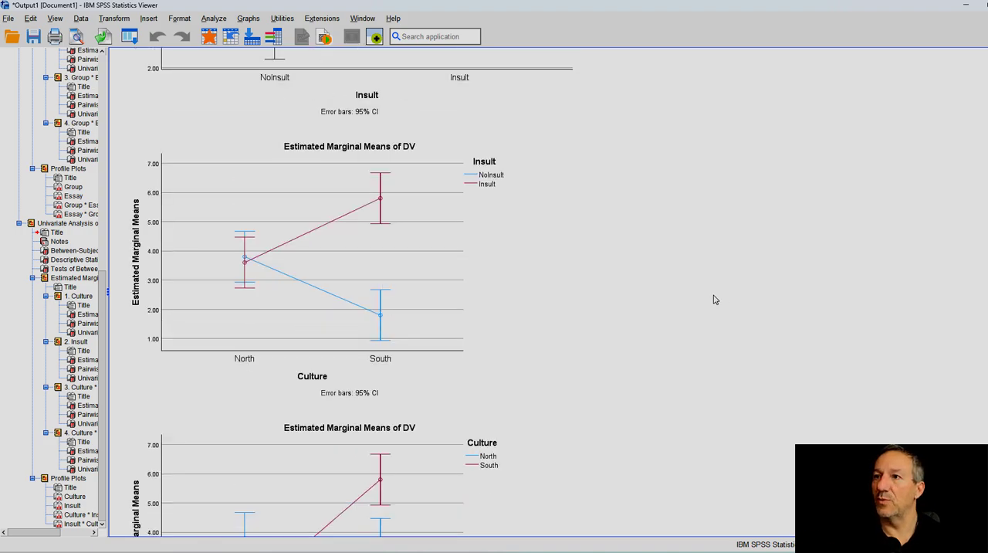
left_click(358, 259)
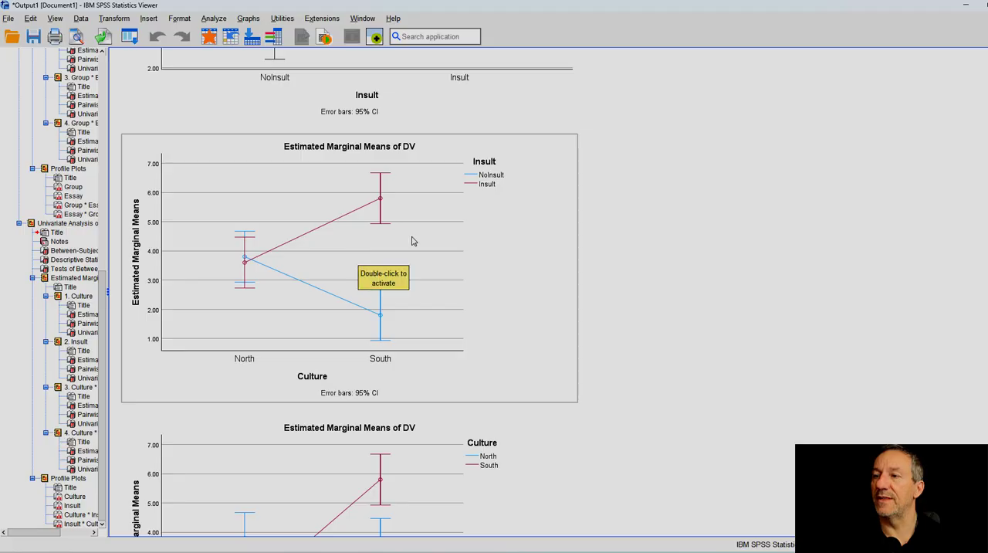
scroll(618, 282, "down", 3)
scroll(356, 284, "up", 3)
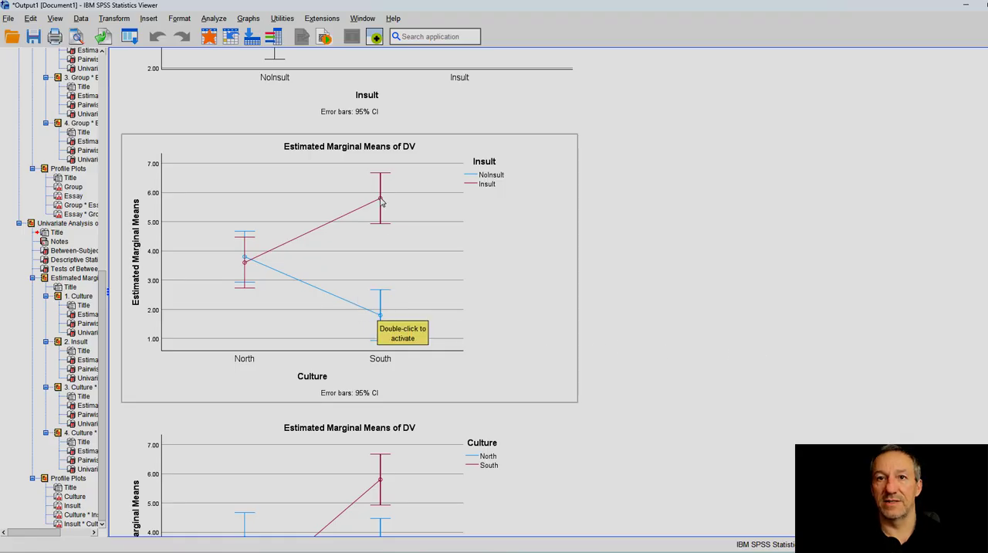
left_click(631, 266)
scroll(700, 301, "down", 3)
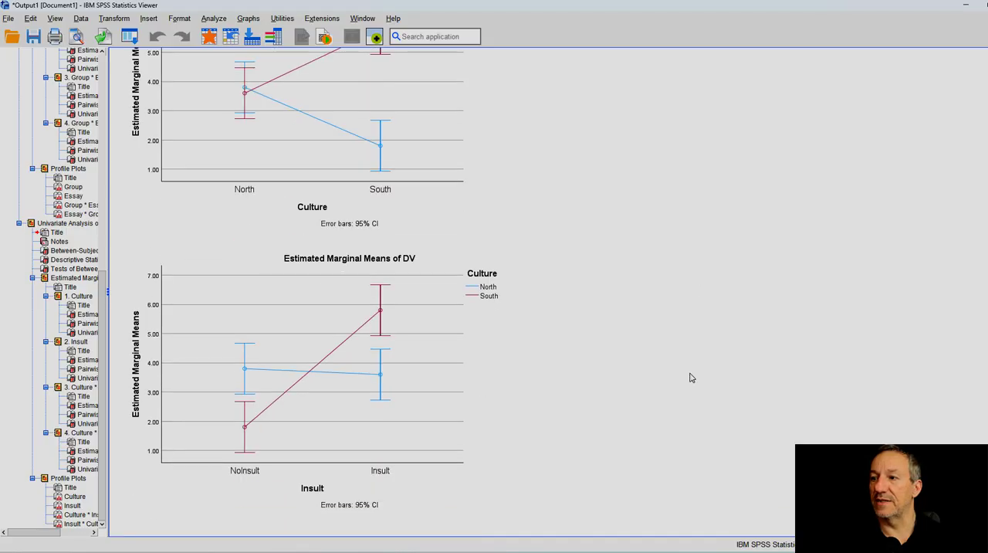
Step: Switch to the Two Way ANOVA F24 presentation in Google Slides and go through the plot slides to the Descriptive Statistics slide
left_click(564, 550)
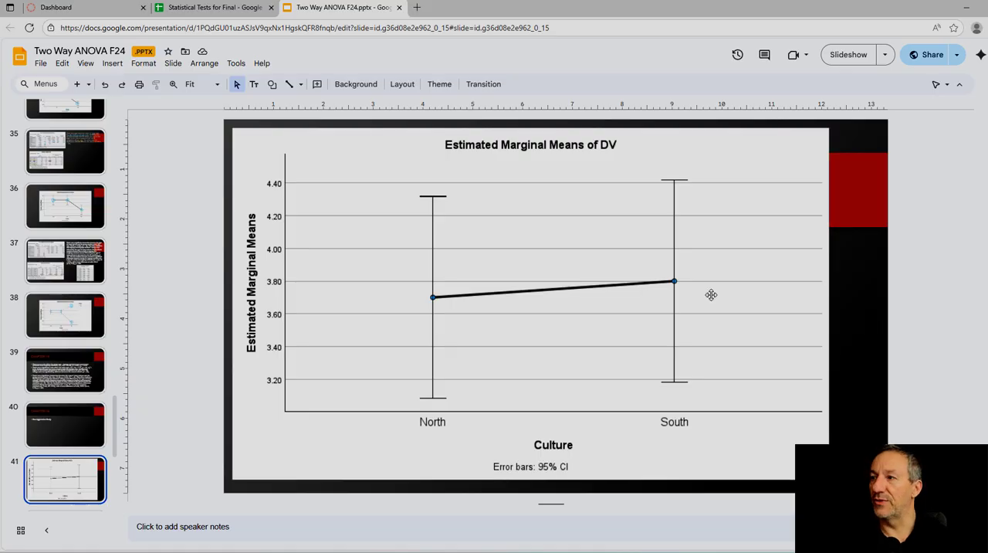
key("Down")
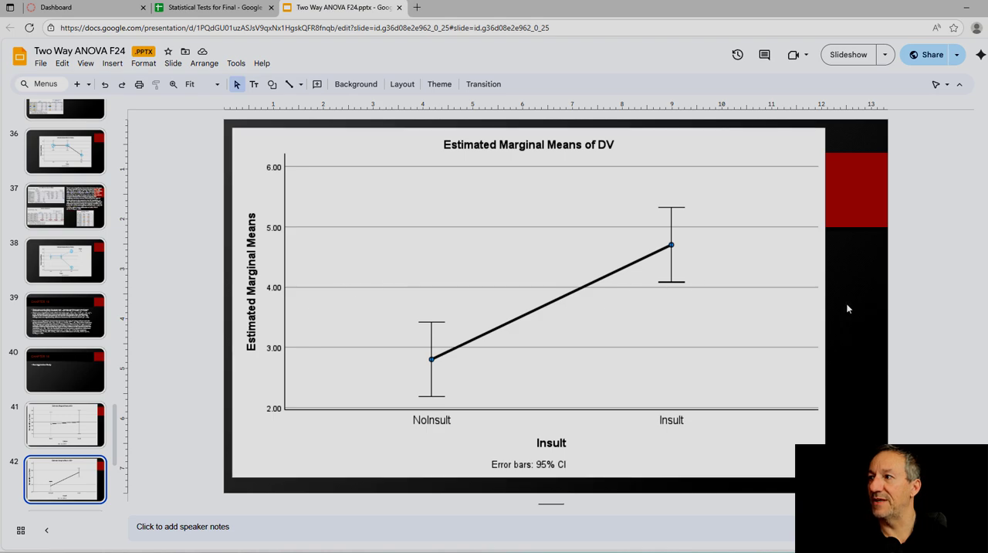
key("Down")
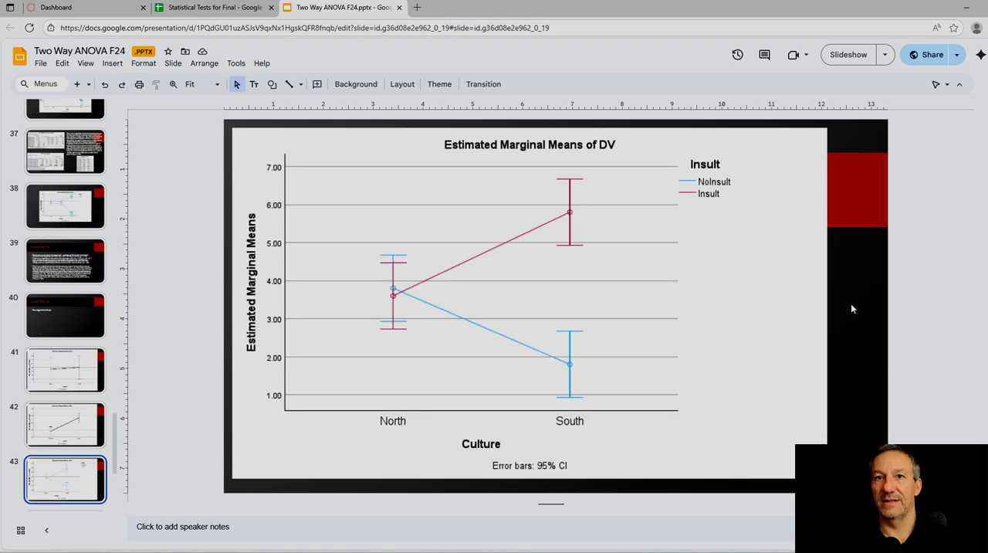
key("Down")
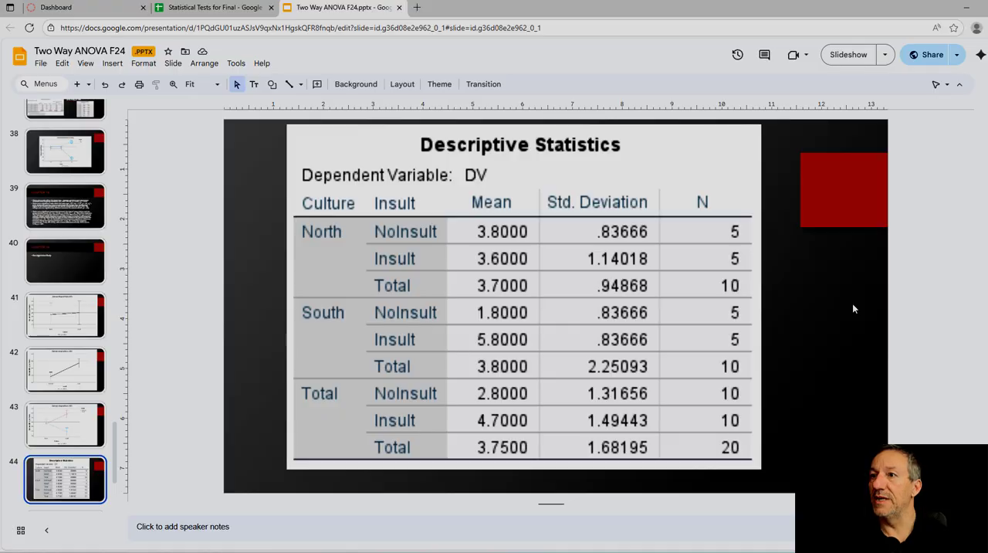